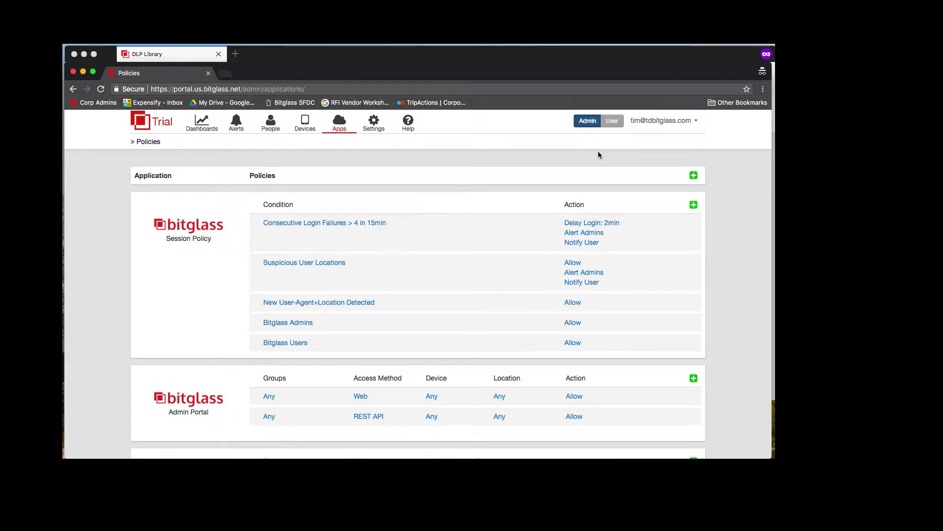
Step: Scroll through the Policies page to review the currently protected applications
{"action": "scroll", "coordinate": [521, 248], "scroll_direction": "down", "scroll_amount": 10}
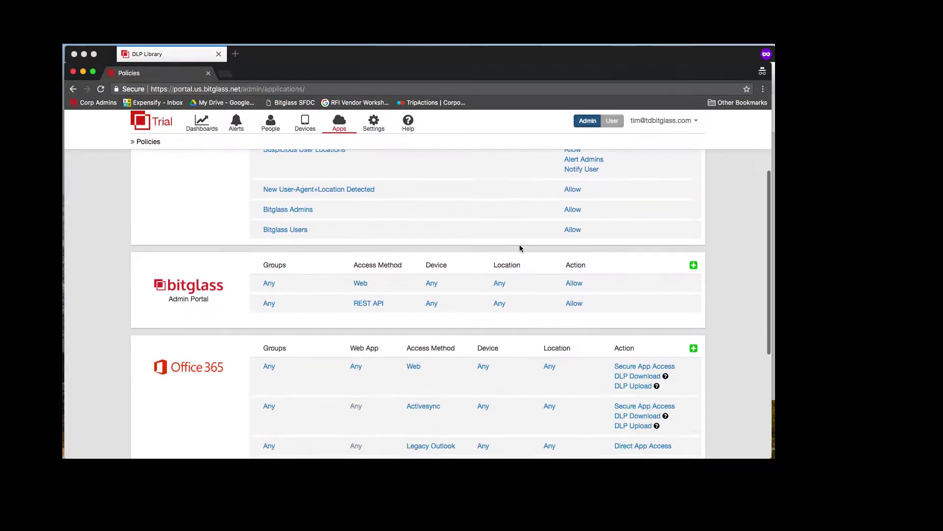
{"action": "scroll", "coordinate": [520, 248], "scroll_direction": "up", "scroll_amount": 10}
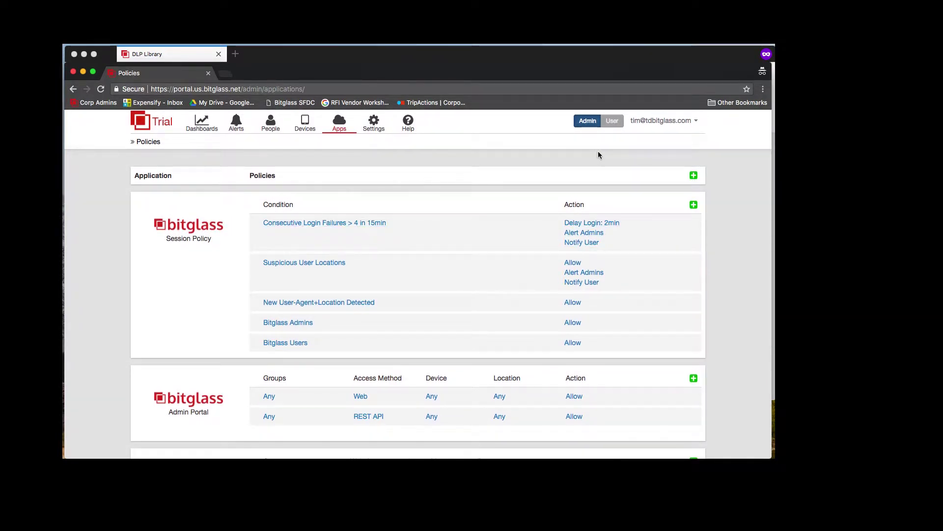
{"action": "scroll", "coordinate": [520, 248], "scroll_direction": "down", "scroll_amount": 4}
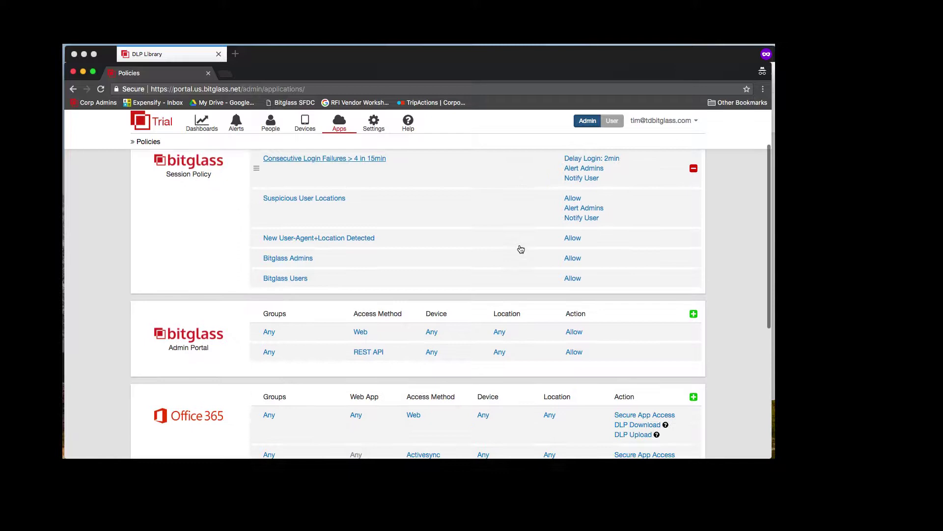
{"action": "scroll", "coordinate": [519, 248], "scroll_direction": "down", "scroll_amount": 3}
{"action": "scroll", "coordinate": [519, 248], "scroll_direction": "up", "scroll_amount": 5}
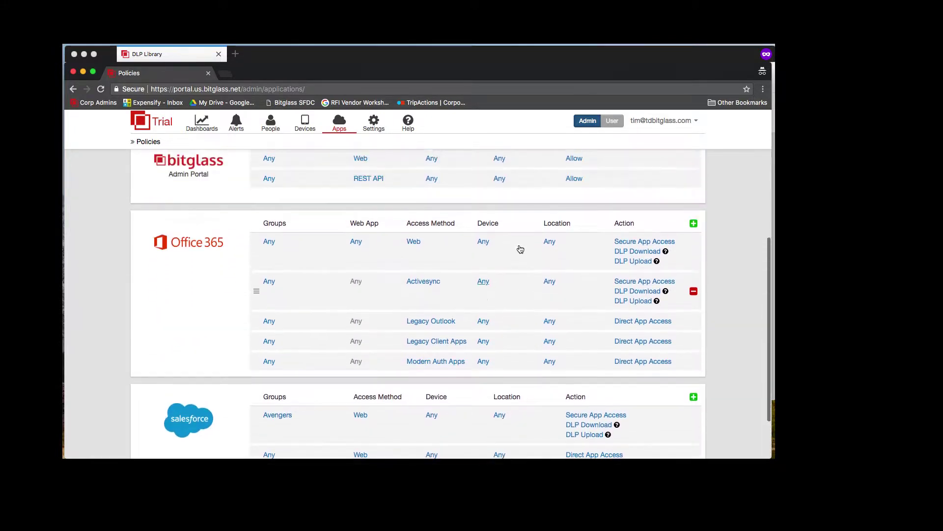
{"action": "scroll", "coordinate": [518, 248], "scroll_direction": "up", "scroll_amount": 2}
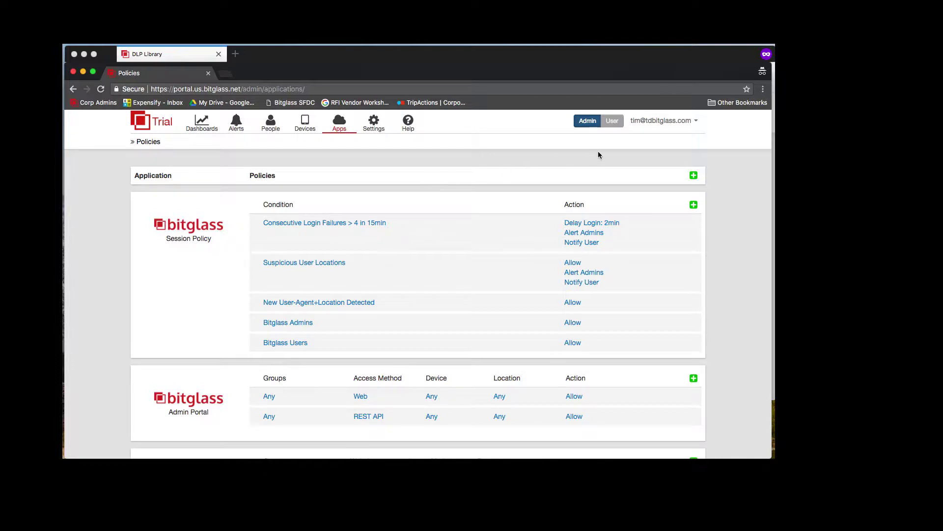
{"action": "scroll", "coordinate": [520, 248], "scroll_direction": "down", "scroll_amount": 5}
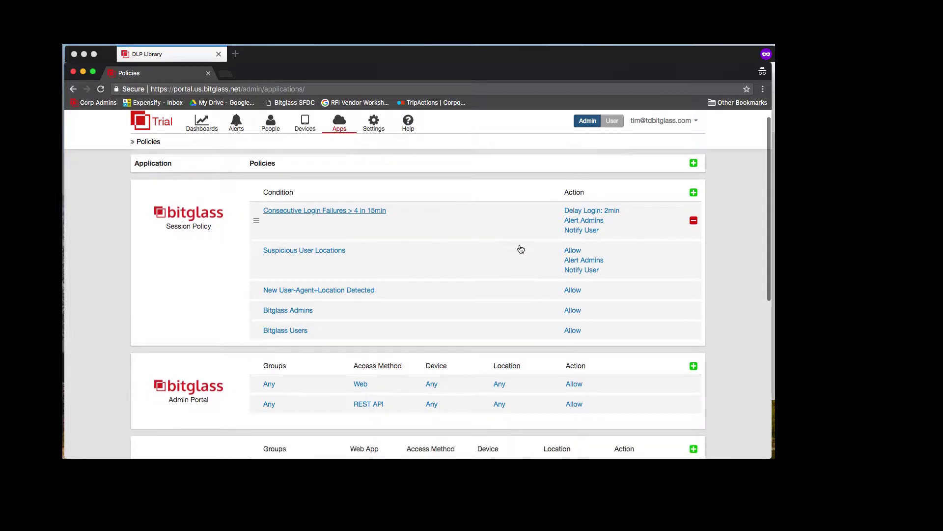
{"action": "scroll", "coordinate": [519, 249], "scroll_direction": "up", "scroll_amount": 5}
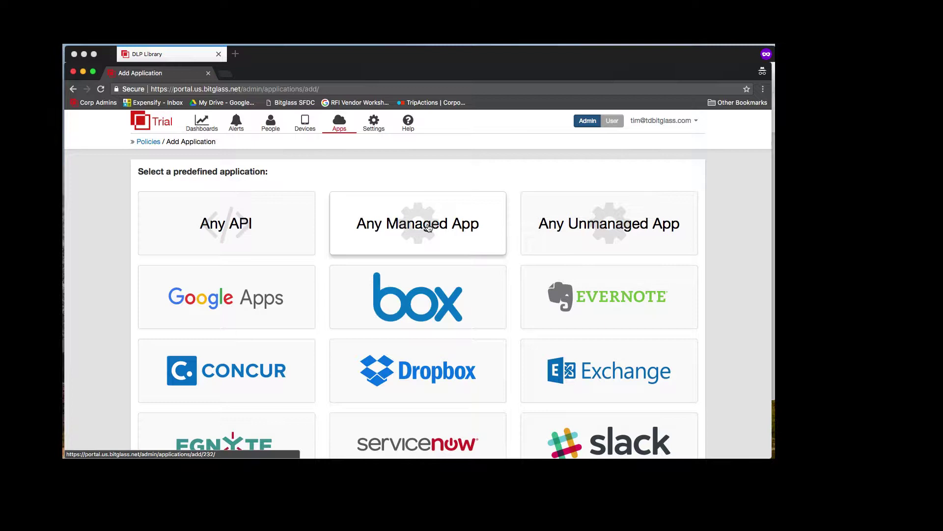
Step: Create a custom managed app named Smartsheet and paste in its web address
{"action": "left_click", "coordinate": [429, 226]}
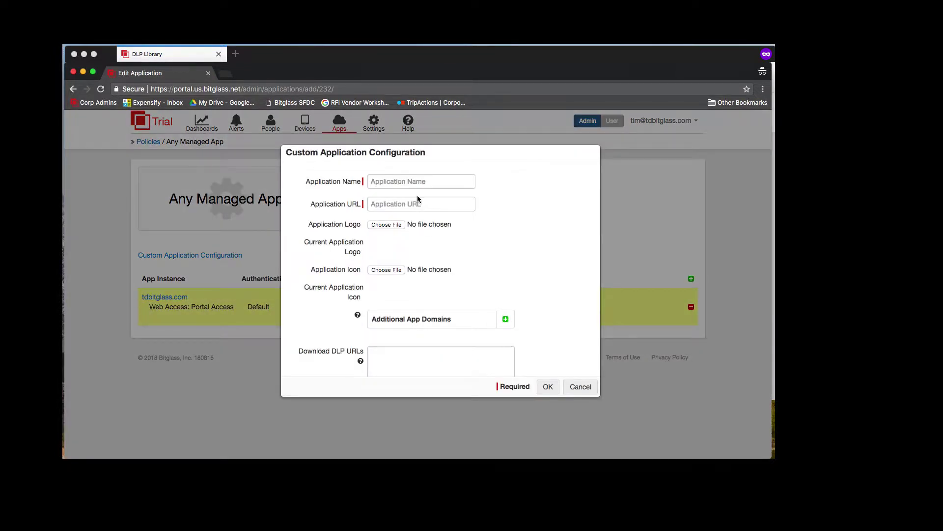
{"action": "type", "text": "Sma"}
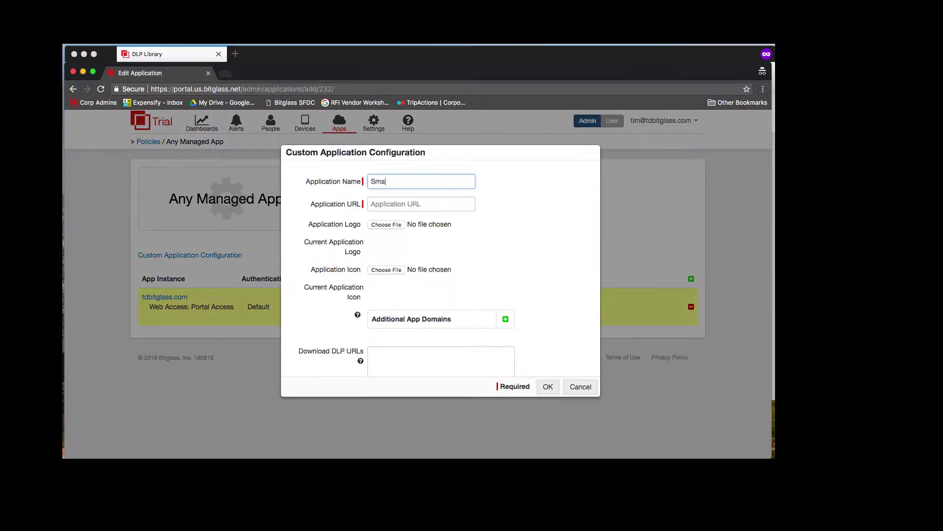
{"action": "type", "text": "rtsheet"}
{"action": "left_click", "coordinate": [386, 205]}
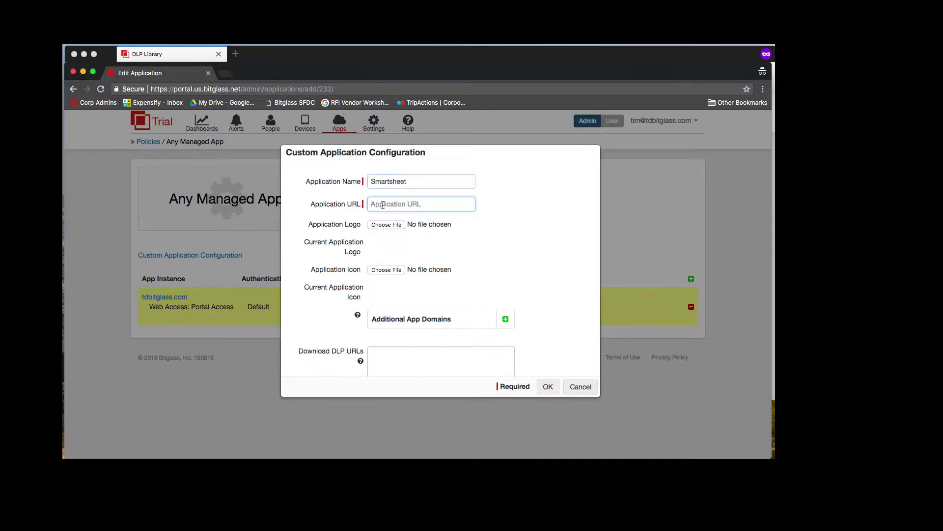
{"action": "key", "text": "super+v"}
Step: Set smartsheet.png as both the app's logo and its icon
{"action": "left_click", "coordinate": [392, 224]}
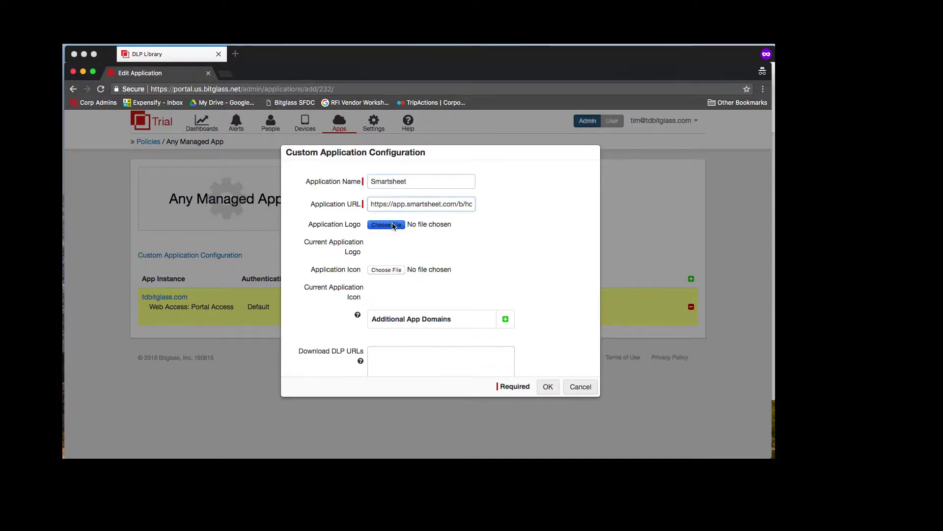
{"action": "left_click", "coordinate": [347, 204]}
{"action": "left_click", "coordinate": [572, 320]}
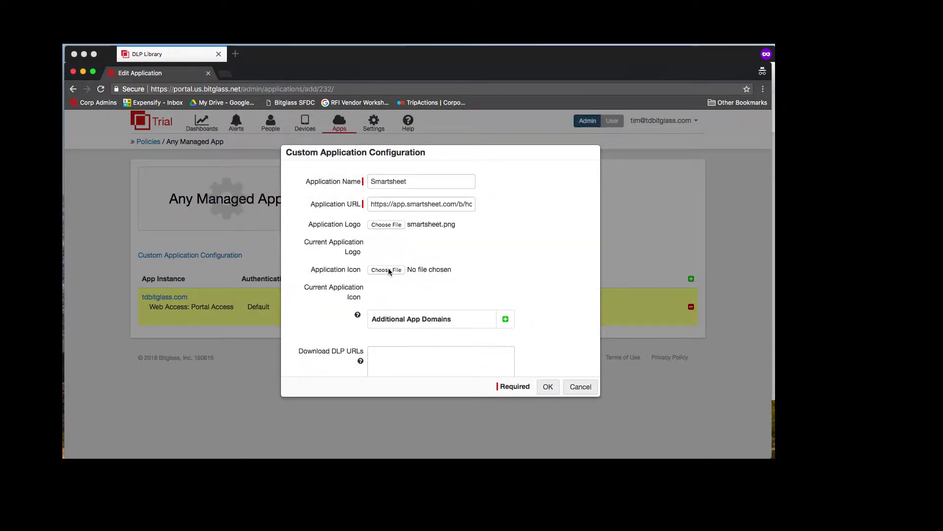
{"action": "left_click", "coordinate": [387, 269]}
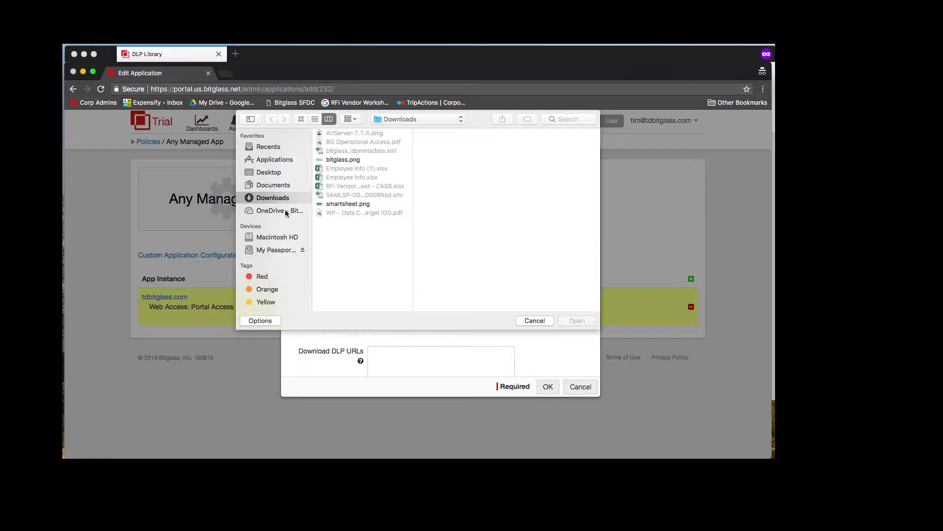
{"action": "left_click", "coordinate": [348, 204]}
{"action": "left_click", "coordinate": [580, 321]}
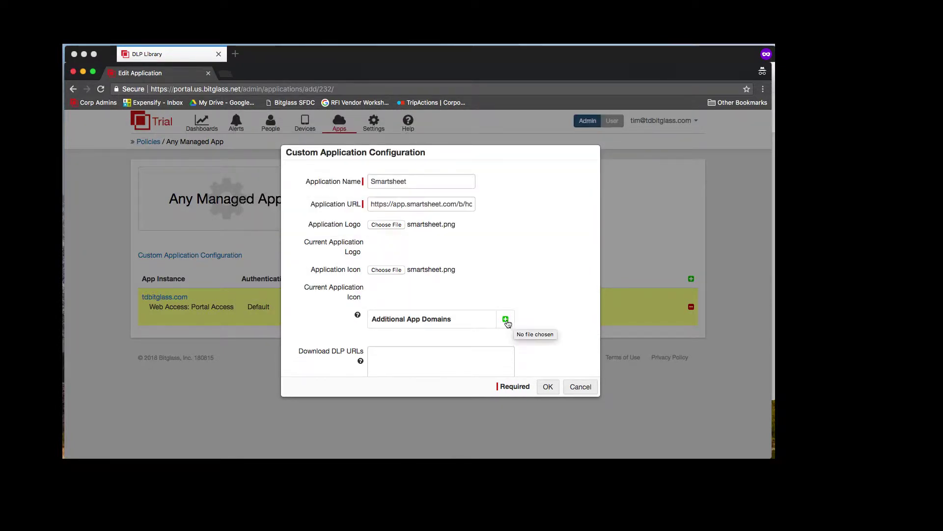
{"action": "left_click", "coordinate": [505, 321]}
{"action": "left_click", "coordinate": [425, 340]}
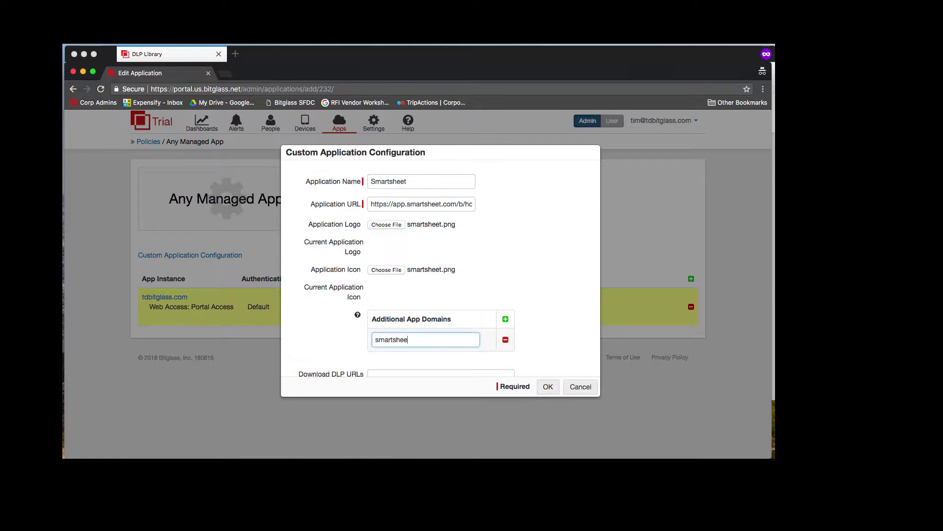
{"action": "left_click", "coordinate": [502, 321]}
{"action": "left_click", "coordinate": [396, 362]}
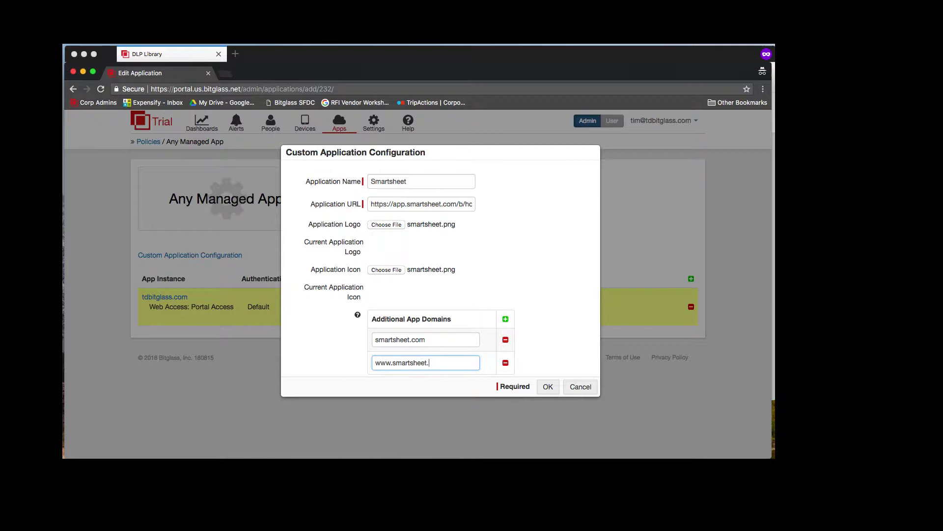
{"action": "left_click", "coordinate": [505, 320]}
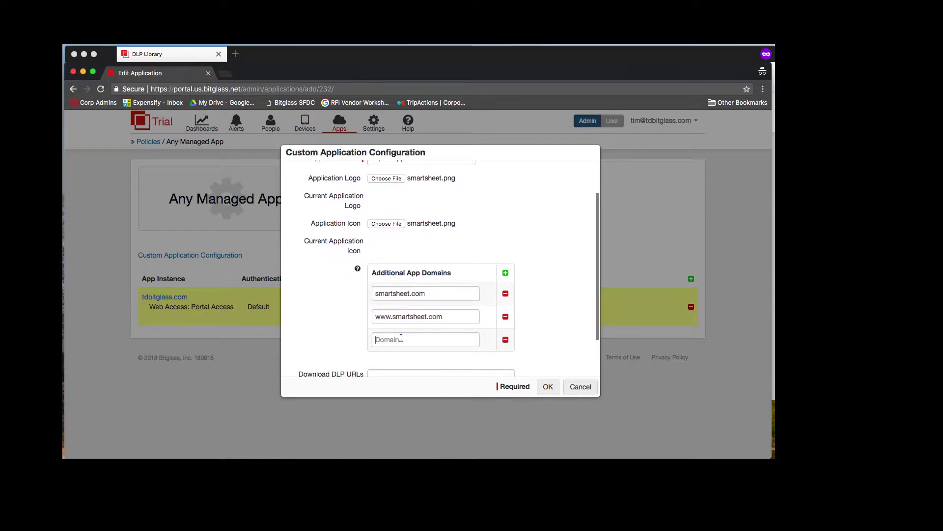
{"action": "left_click", "coordinate": [401, 339]}
{"action": "type", "text": "help.smartsheet.com"}
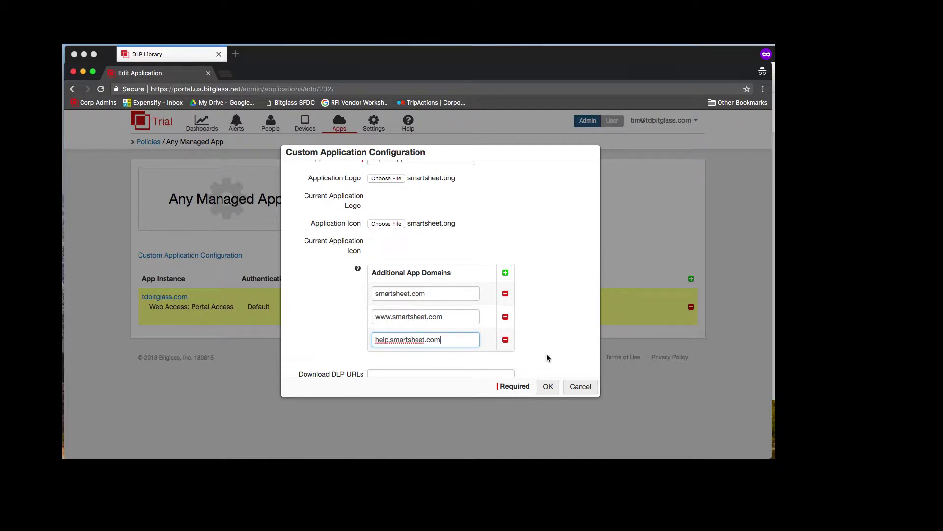
{"action": "scroll", "coordinate": [546, 357], "scroll_direction": "down", "scroll_amount": 2}
Step: Save the Smartsheet app with malware protection enabled, then return to the Policies list
{"action": "left_click", "coordinate": [548, 386]}
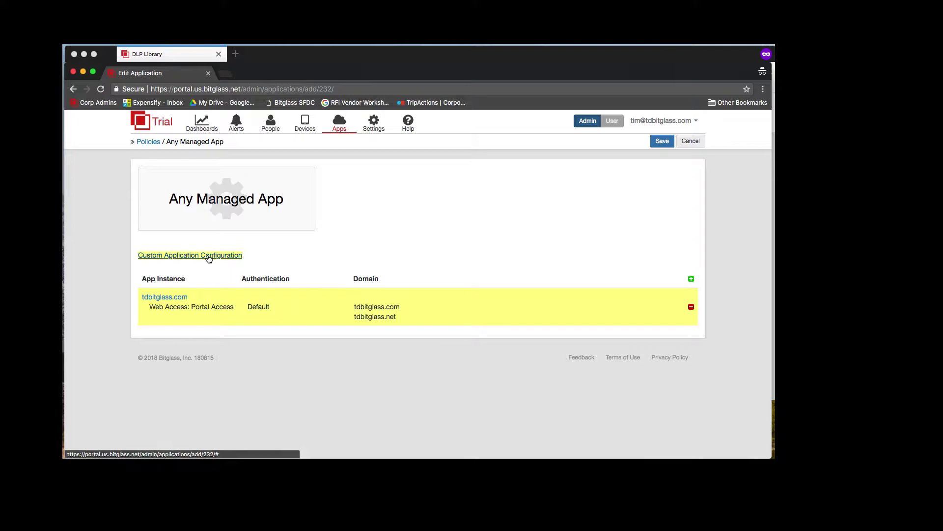
{"action": "left_click", "coordinate": [662, 141]}
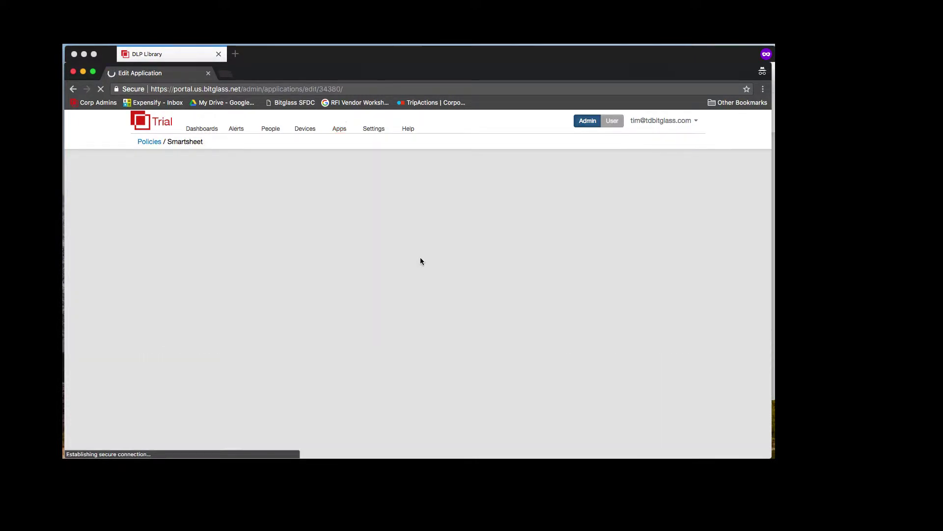
{"action": "left_click", "coordinate": [184, 286]}
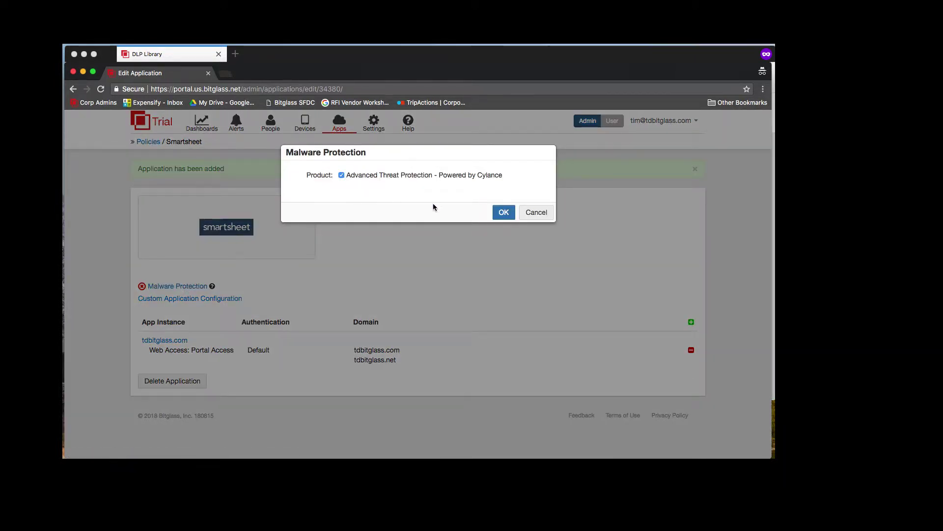
{"action": "left_click", "coordinate": [501, 213]}
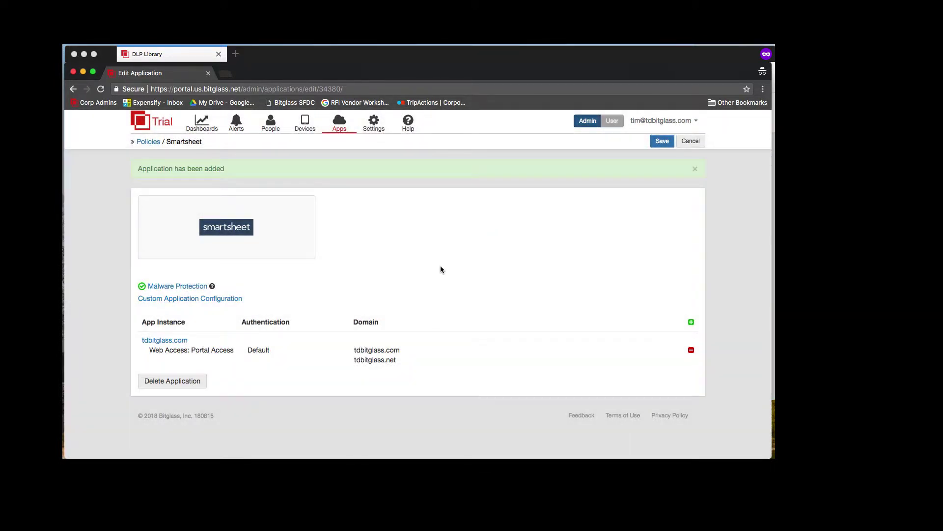
{"action": "left_click", "coordinate": [662, 141]}
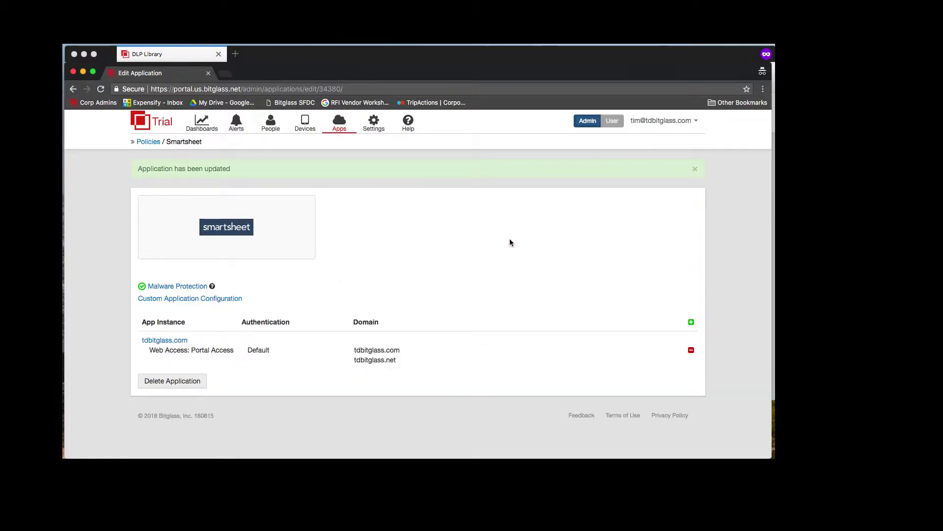
{"action": "left_click", "coordinate": [158, 145]}
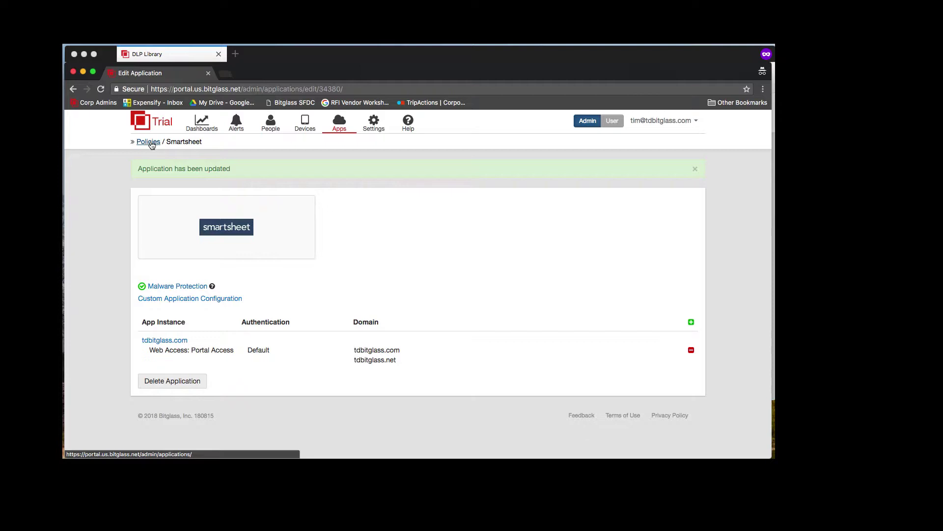
Step: Switch Smartsheet's policy from Direct App Access to Secure App Access
{"action": "scroll", "coordinate": [352, 291], "scroll_direction": "down", "scroll_amount": 10}
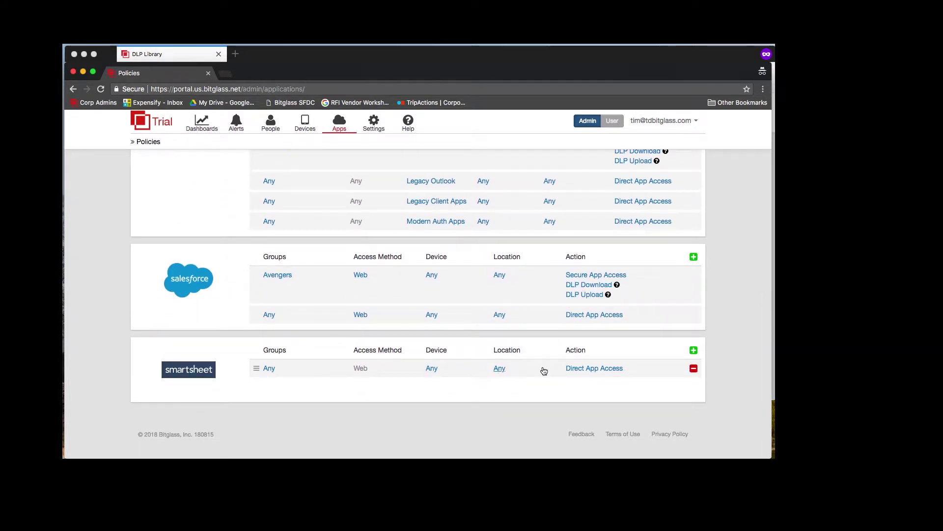
{"action": "left_click", "coordinate": [580, 369]}
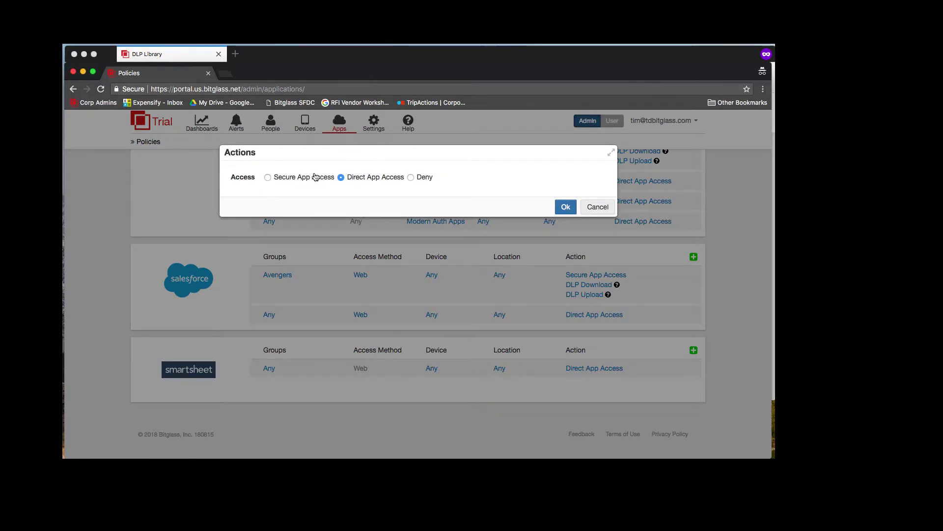
{"action": "left_click", "coordinate": [268, 178]}
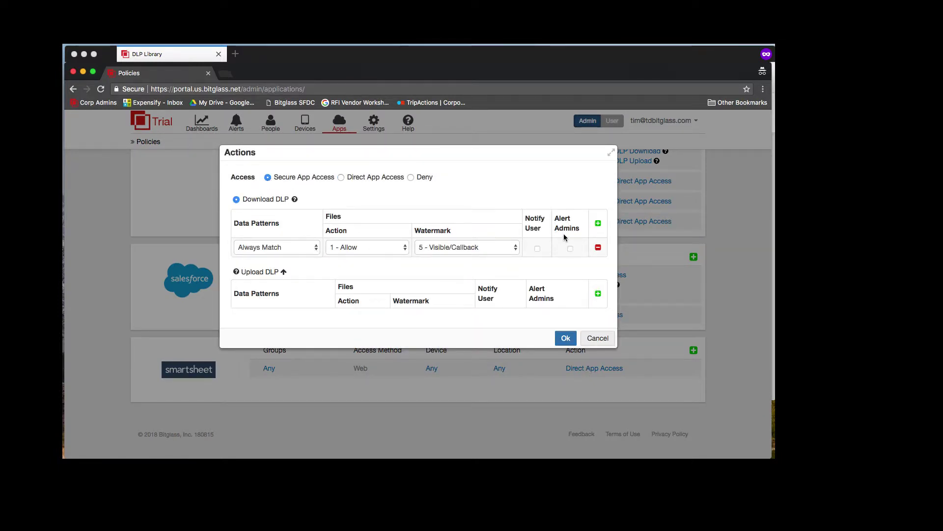
Step: Add a Credit Card Digits download rule set to 4 - Block with Alert Admins ticked
{"action": "left_click", "coordinate": [598, 224]}
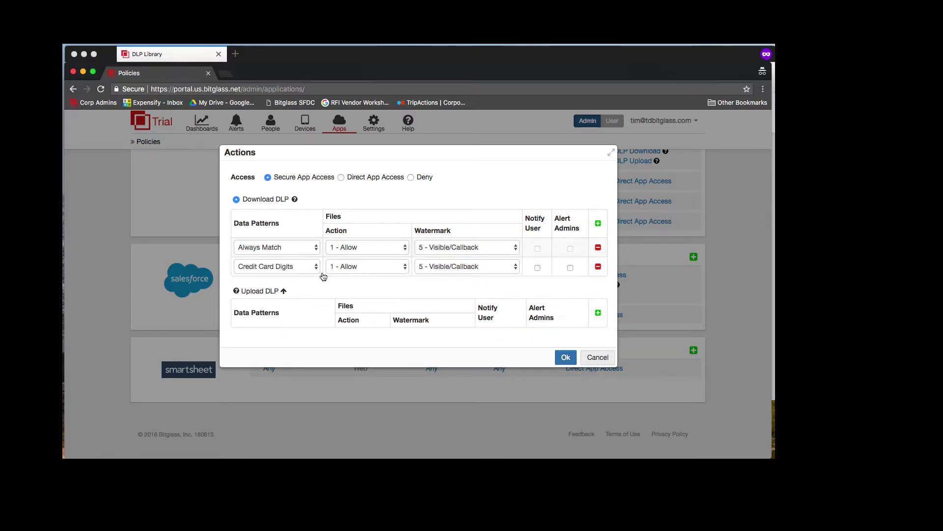
{"action": "left_click", "coordinate": [404, 268]}
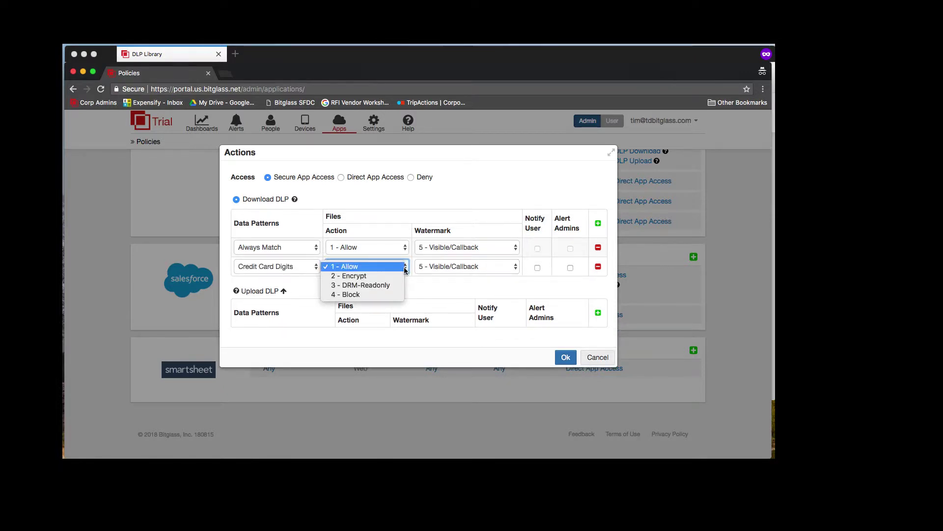
{"action": "left_click", "coordinate": [385, 294]}
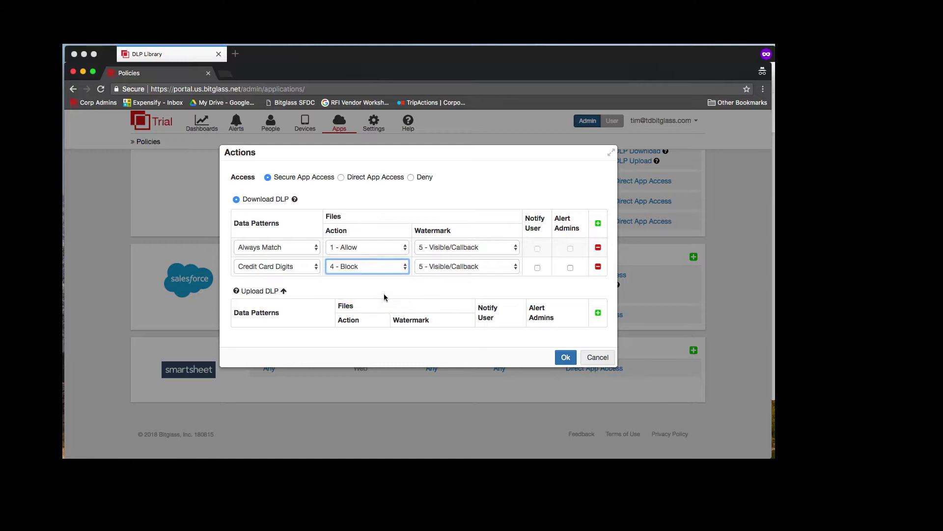
{"action": "left_click", "coordinate": [571, 269]}
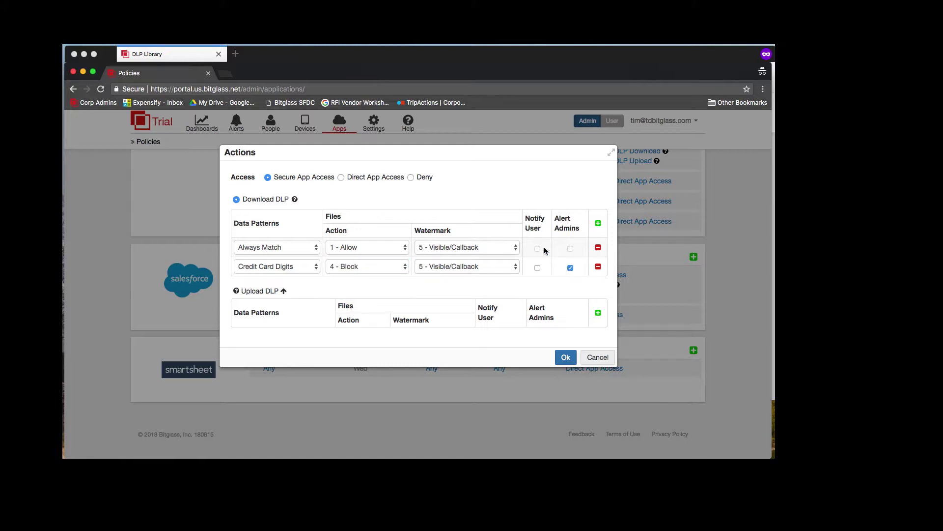
{"action": "left_click", "coordinate": [309, 58]}
{"action": "scroll", "coordinate": [267, 238], "scroll_direction": "down", "scroll_amount": 3}
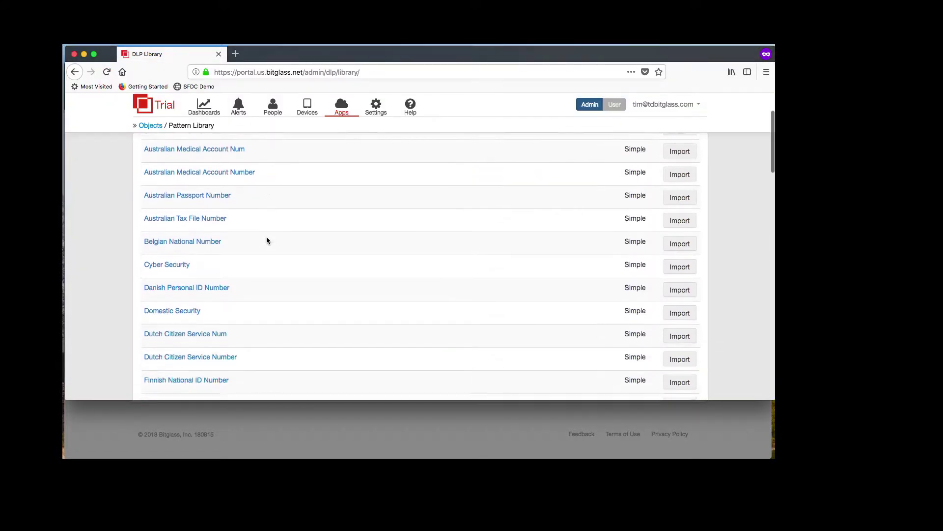
{"action": "scroll", "coordinate": [267, 240], "scroll_direction": "down", "scroll_amount": 17}
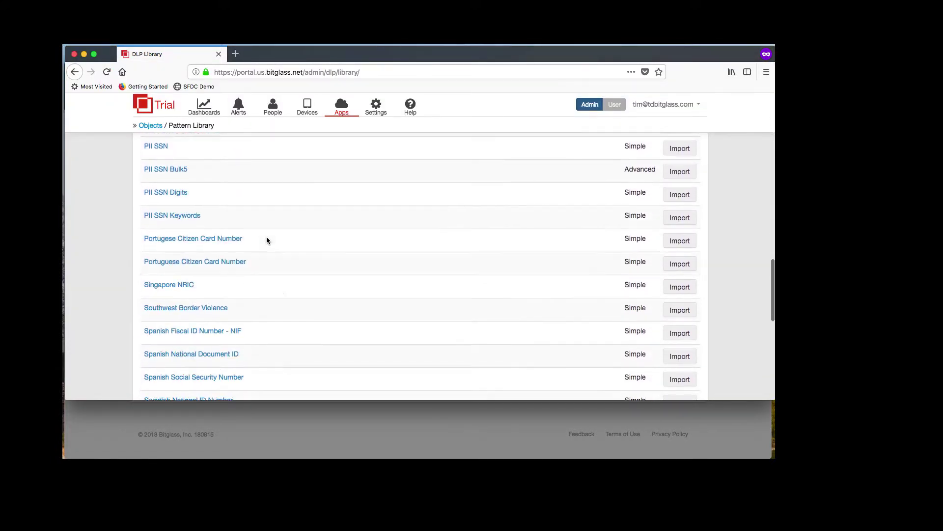
{"action": "scroll", "coordinate": [267, 240], "scroll_direction": "down", "scroll_amount": 7}
{"action": "scroll", "coordinate": [267, 240], "scroll_direction": "up", "scroll_amount": 10}
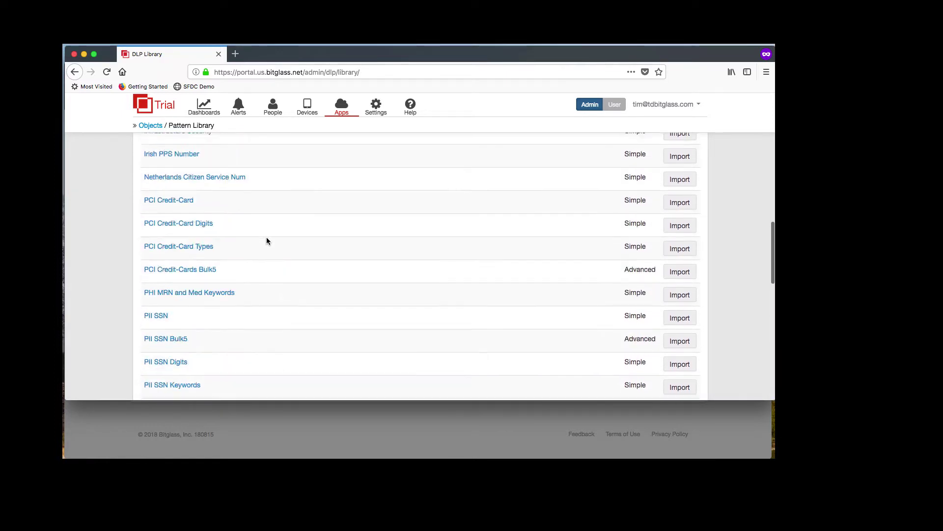
{"action": "scroll", "coordinate": [266, 238], "scroll_direction": "up", "scroll_amount": 15}
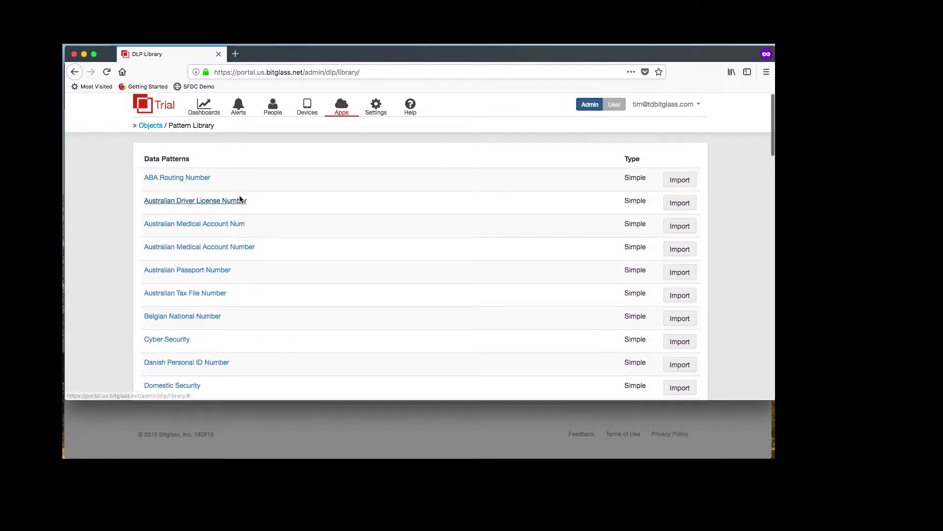
Step: Start a new DLP data pattern from Objects, adding an ABA Routing Number validator and viewing test options
{"action": "left_click", "coordinate": [152, 125]}
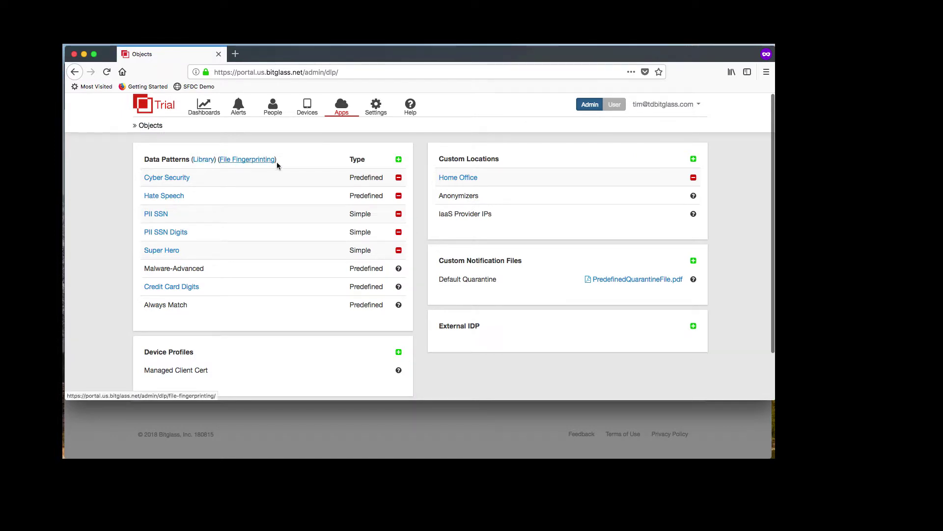
{"action": "left_click", "coordinate": [398, 160]}
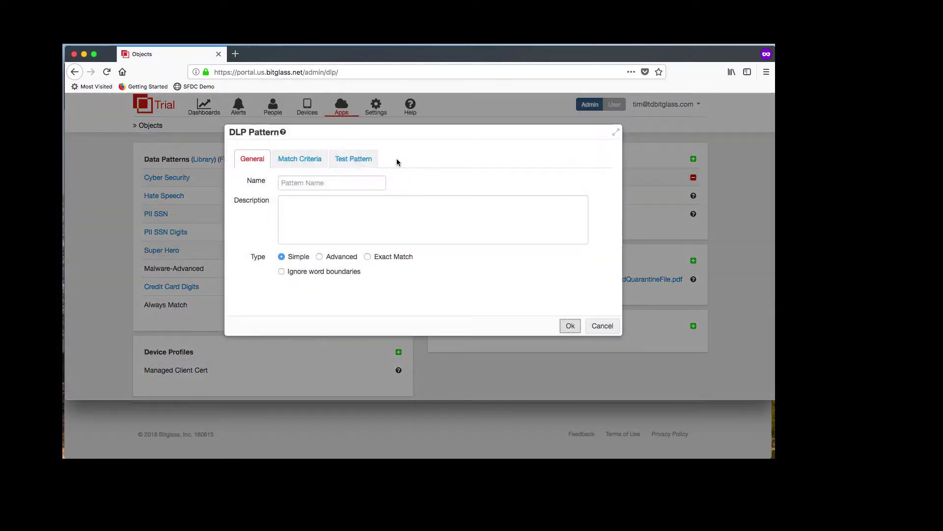
{"action": "left_click", "coordinate": [298, 159]}
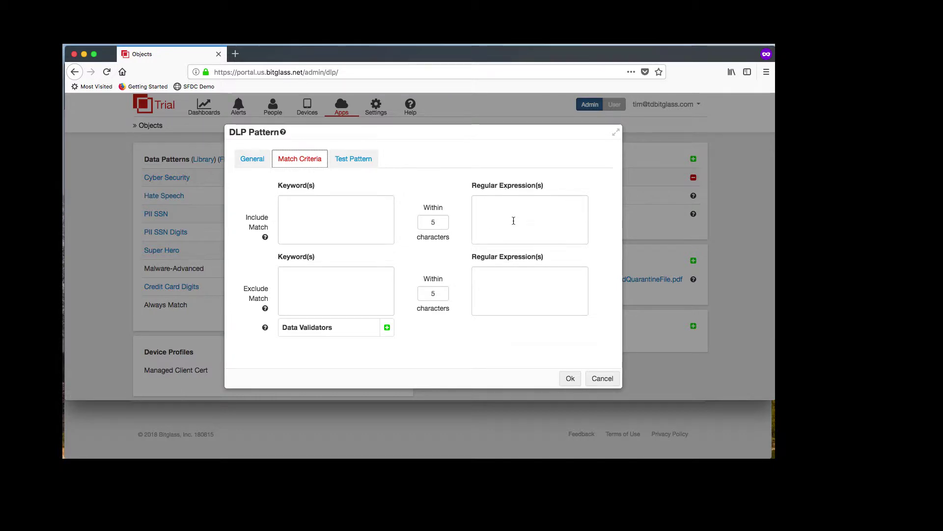
{"action": "left_click", "coordinate": [388, 329]}
{"action": "left_click", "coordinate": [371, 351]}
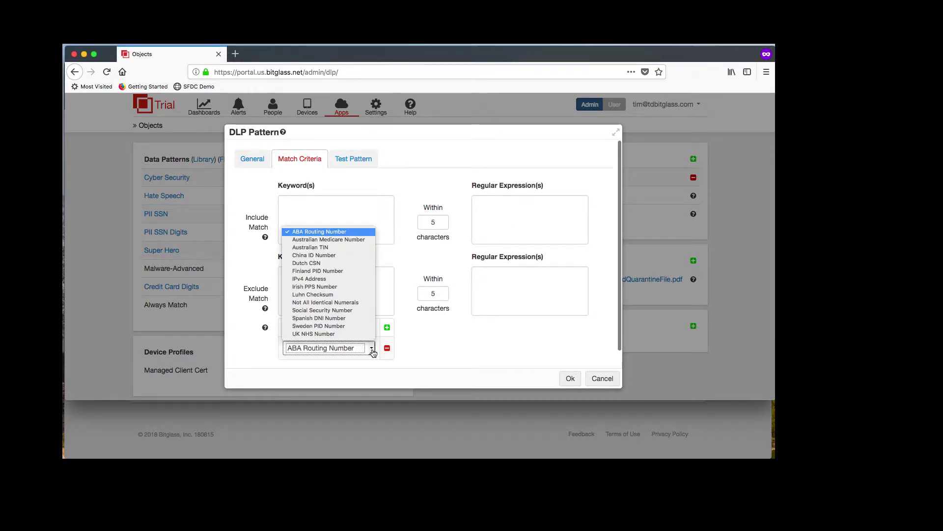
{"action": "left_click", "coordinate": [476, 346]}
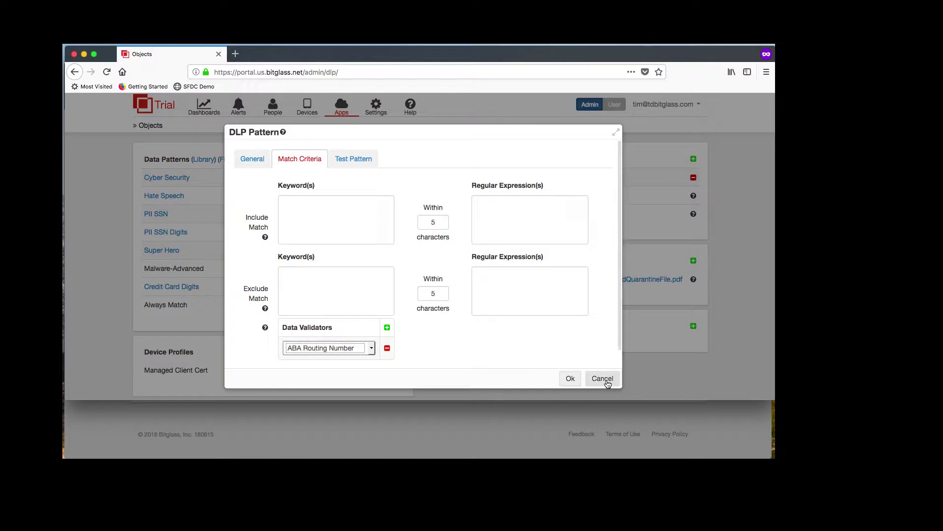
{"action": "left_click", "coordinate": [357, 160]}
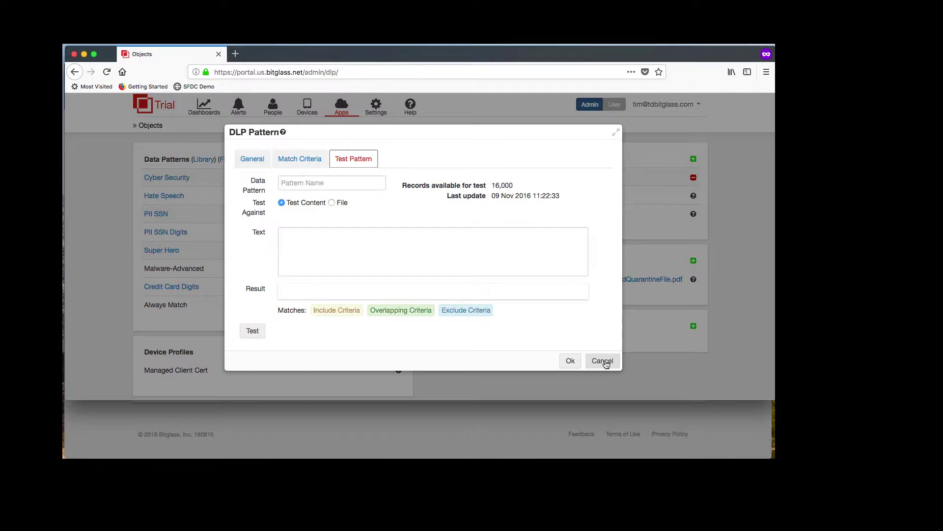
Step: Discard the draft pattern, confirm Smartsheet's secure access and DLP actions, and save the policy
{"action": "left_click", "coordinate": [605, 362]}
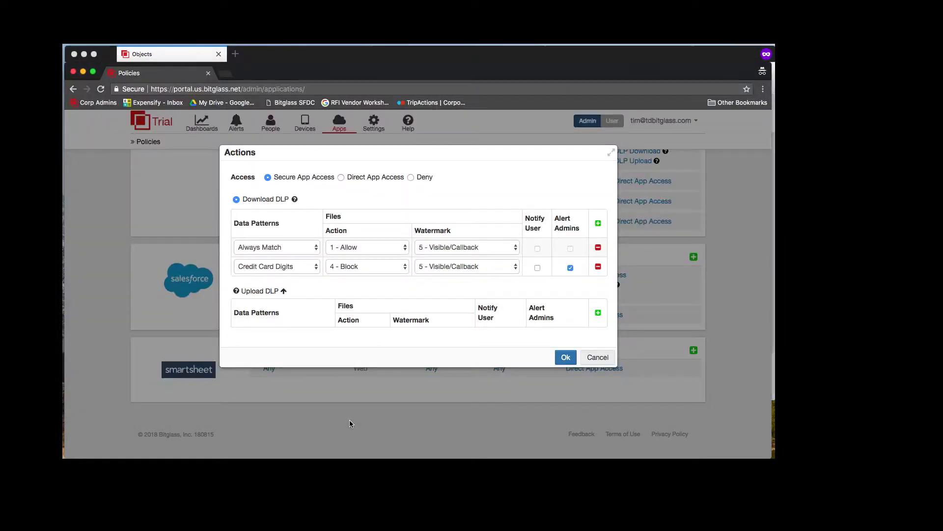
{"action": "left_click", "coordinate": [566, 358]}
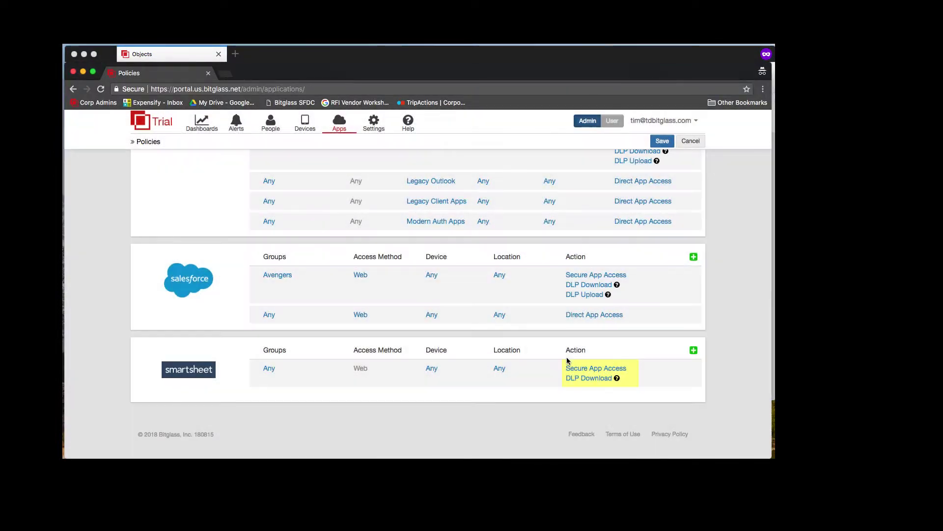
{"action": "left_click", "coordinate": [660, 143]}
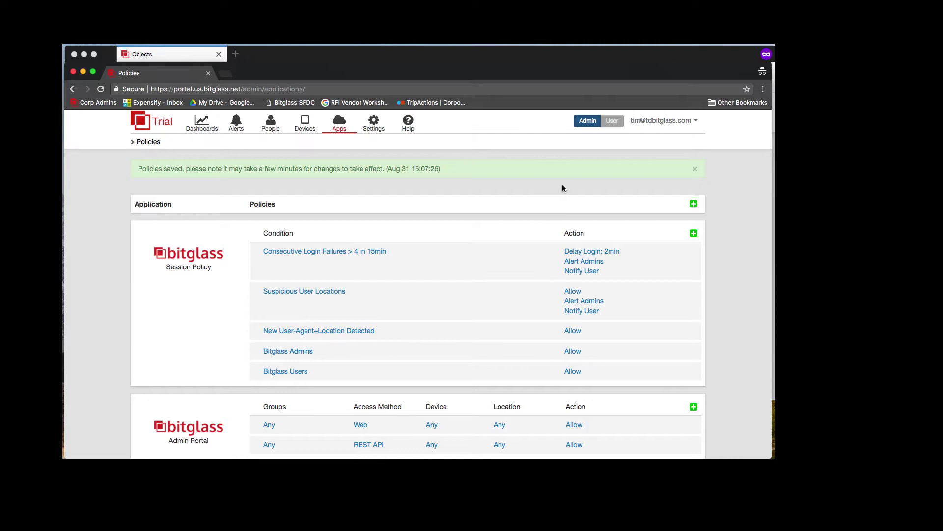
Step: Launch Smartsheet from the user portal and open the Employee Info sheet's File export options
{"action": "left_click", "coordinate": [612, 122]}
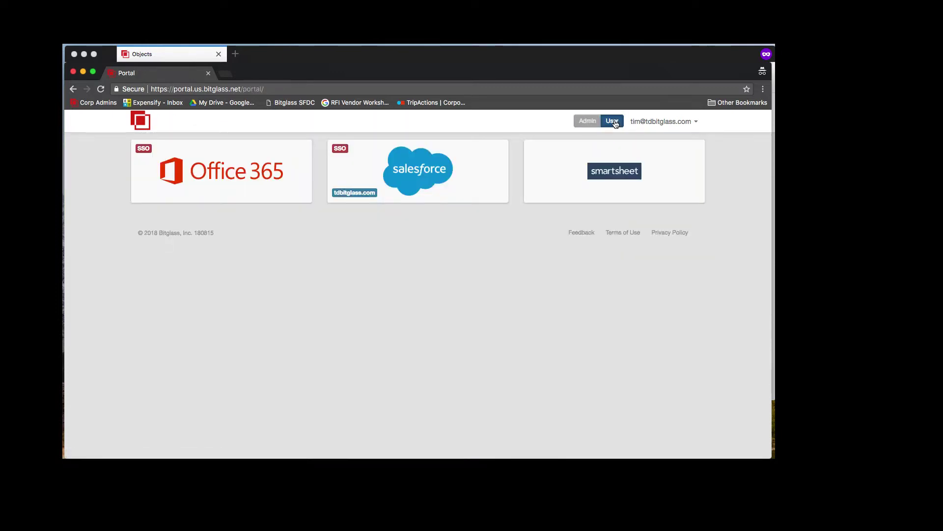
{"action": "left_click", "coordinate": [613, 172]}
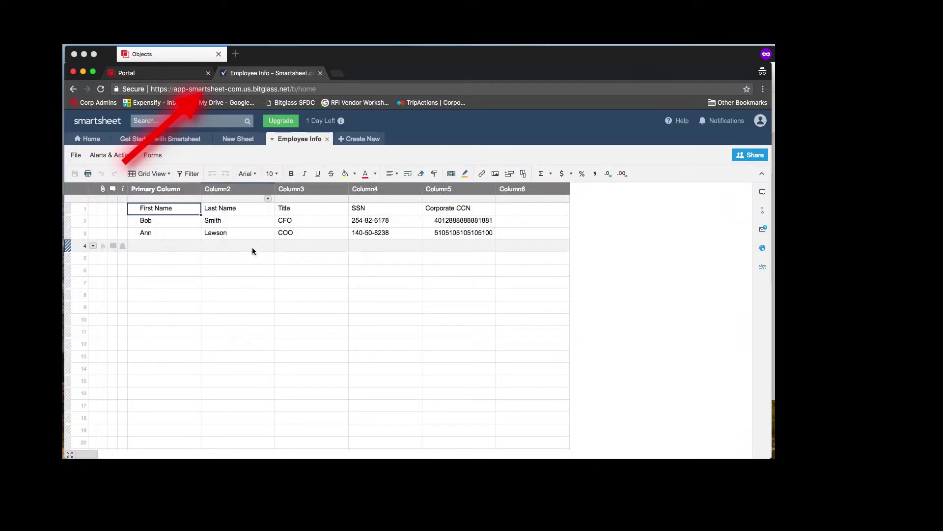
{"action": "left_click", "coordinate": [180, 139]}
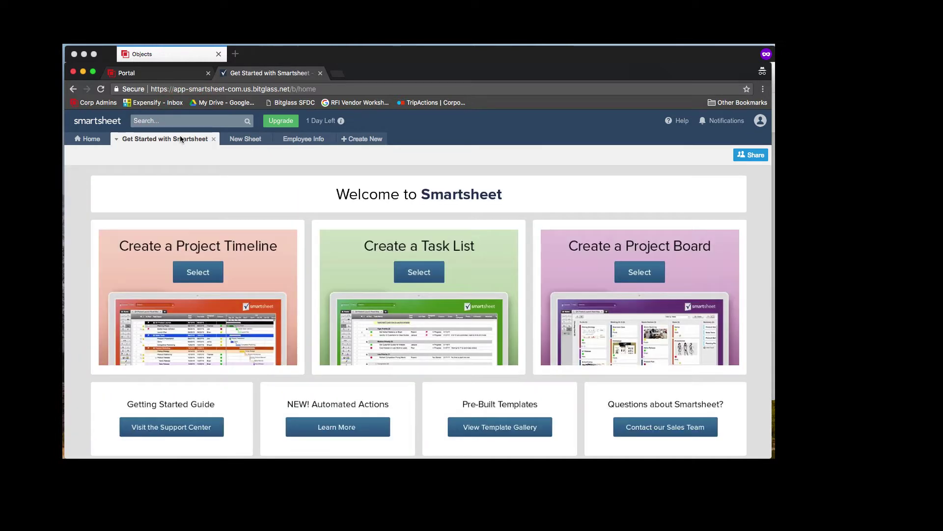
{"action": "left_click", "coordinate": [91, 139]}
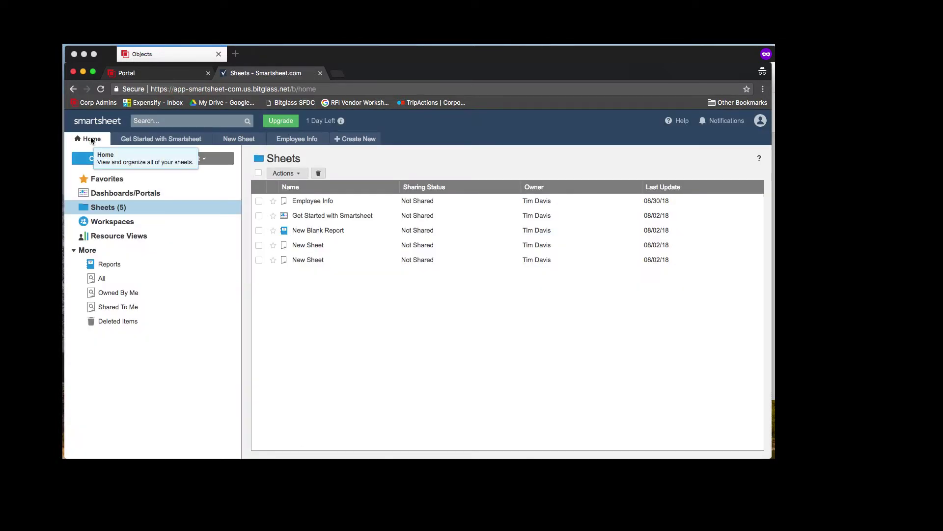
{"action": "left_click", "coordinate": [306, 139]}
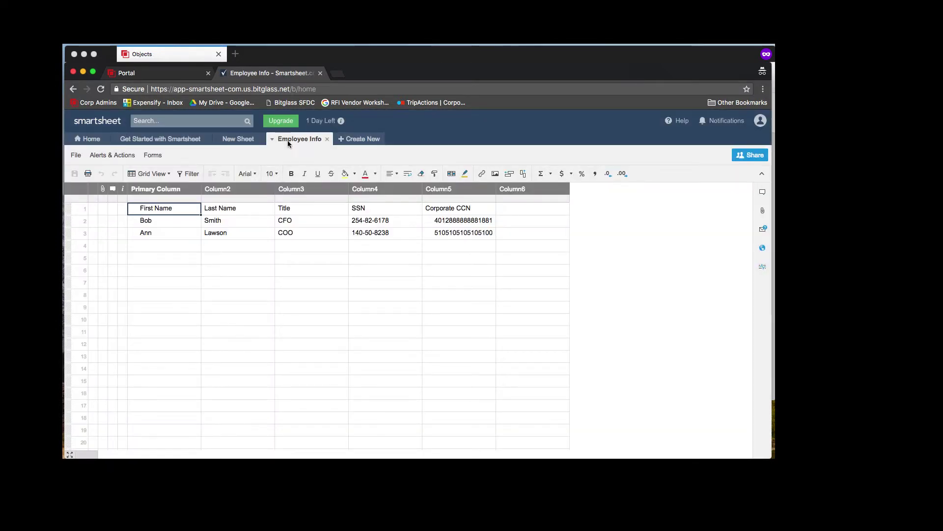
{"action": "left_click", "coordinate": [74, 154]}
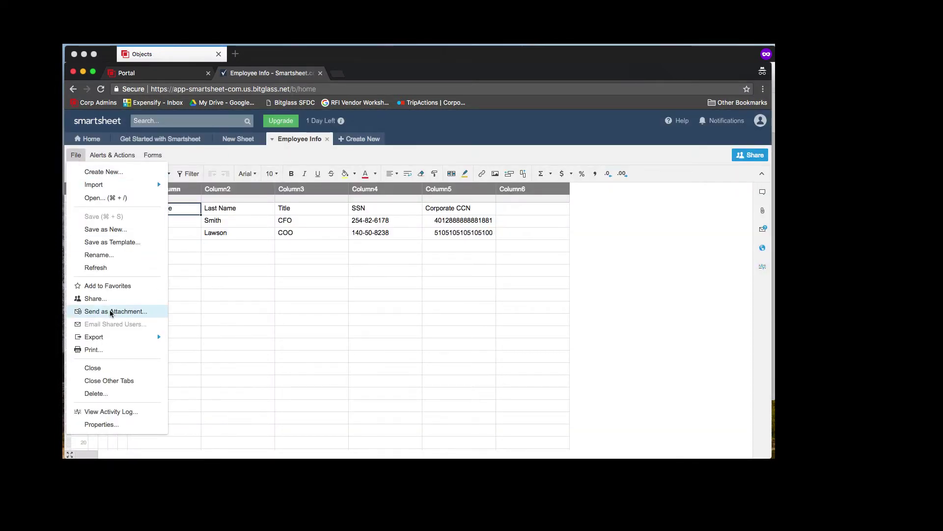
{"action": "mouse_move", "coordinate": [127, 337]}
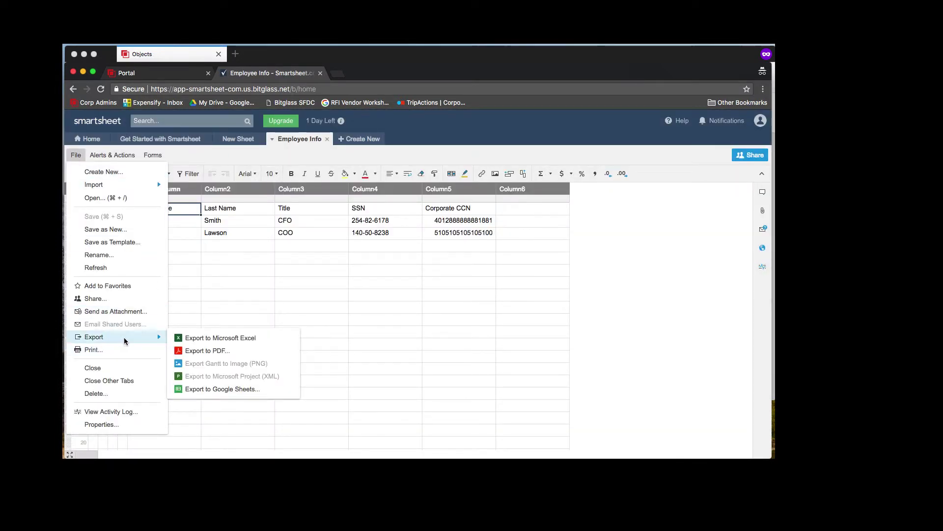
Step: Export Employee Info to Excel, then close the workbook showing only the company-policy block notice
{"action": "left_click", "coordinate": [209, 339]}
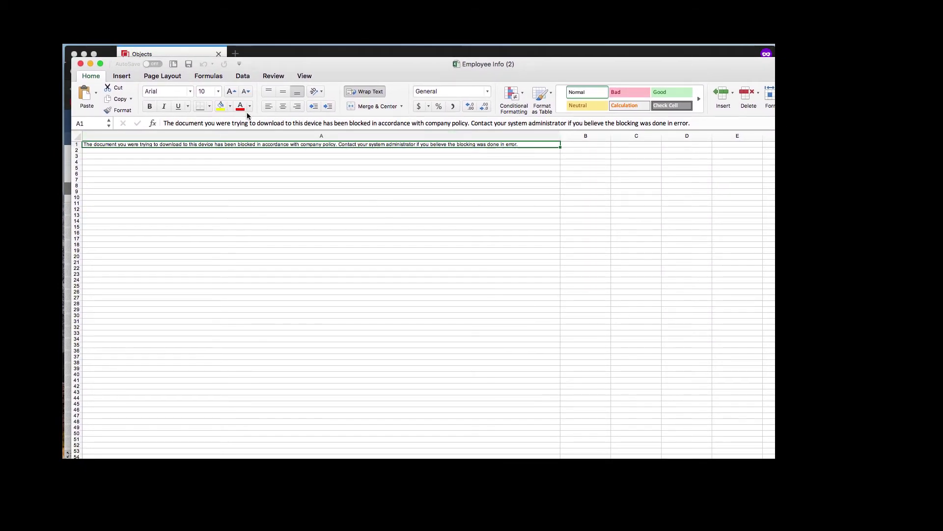
{"action": "left_click", "coordinate": [80, 64]}
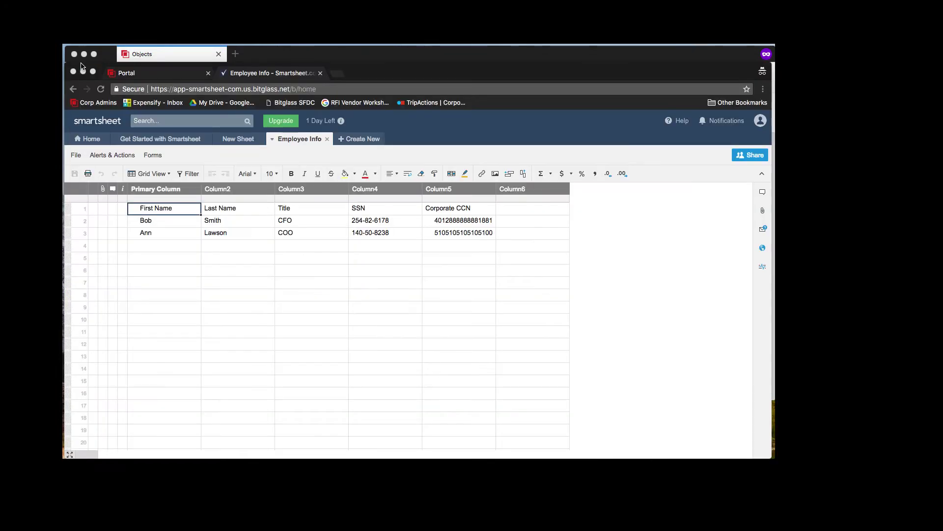
Step: Open the newest Suspicious Data Usage alert's details and scroll to the Employee Info.xlsx event logs
{"action": "left_click", "coordinate": [177, 76]}
{"action": "left_click", "coordinate": [585, 122]}
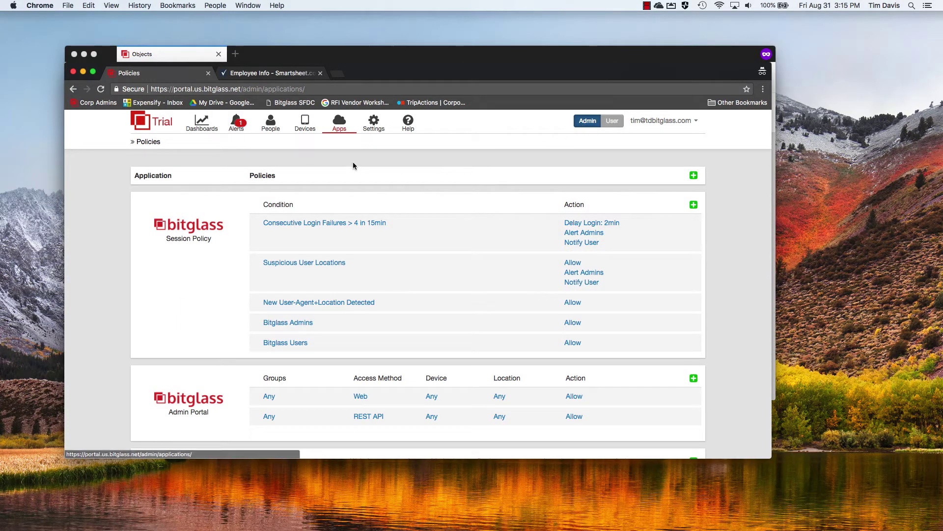
{"action": "left_click", "coordinate": [236, 127]}
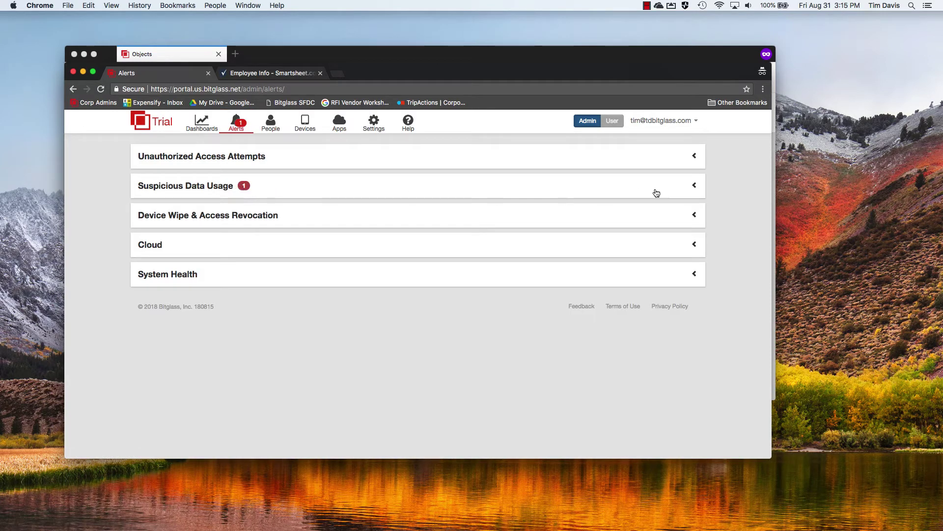
{"action": "left_click", "coordinate": [694, 187]}
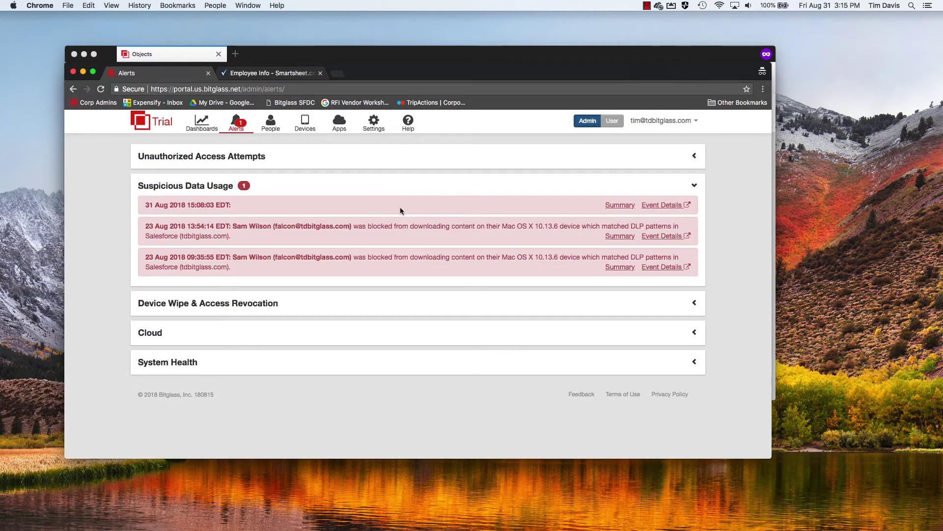
{"action": "left_click", "coordinate": [661, 206]}
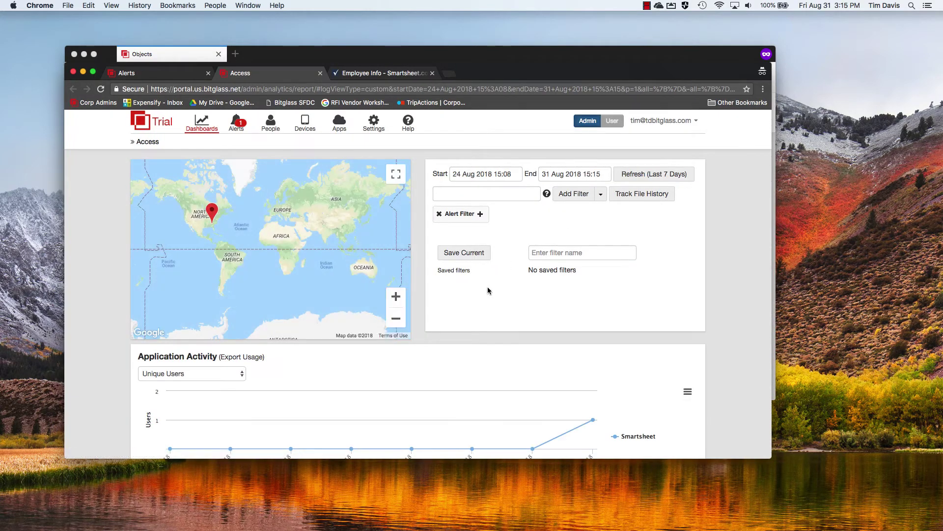
{"action": "scroll", "coordinate": [488, 287], "scroll_direction": "down", "scroll_amount": 5}
{"action": "scroll", "coordinate": [489, 290], "scroll_direction": "down", "scroll_amount": 3}
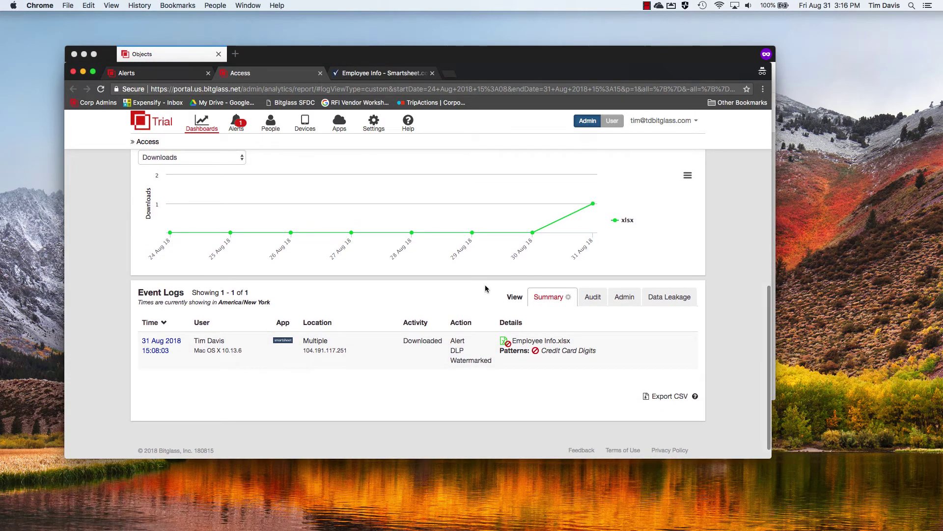
{"action": "left_click", "coordinate": [161, 346]}
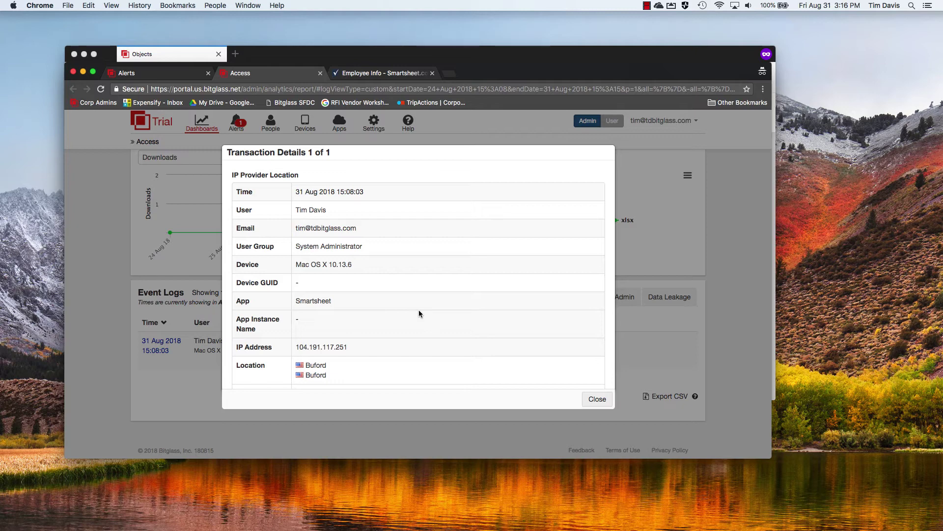
{"action": "scroll", "coordinate": [419, 312], "scroll_direction": "down", "scroll_amount": 3}
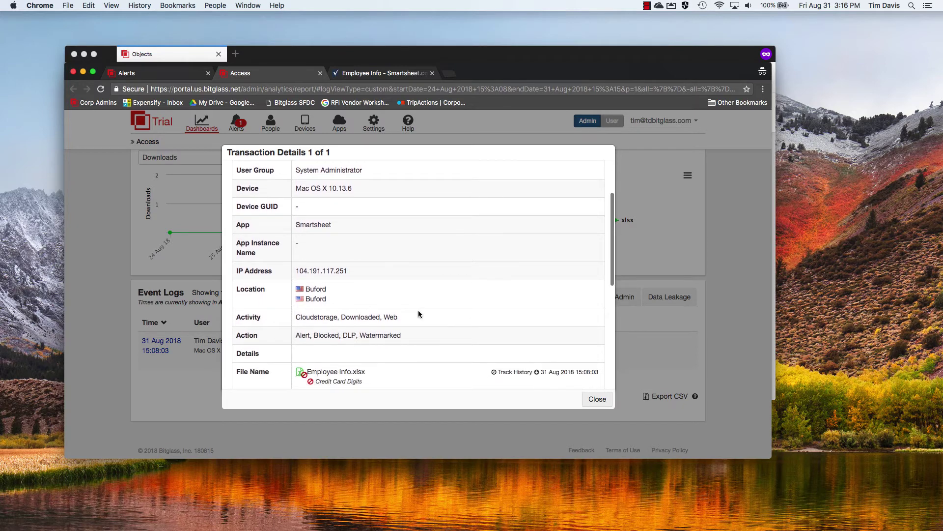
{"action": "scroll", "coordinate": [418, 314], "scroll_direction": "down", "scroll_amount": 5}
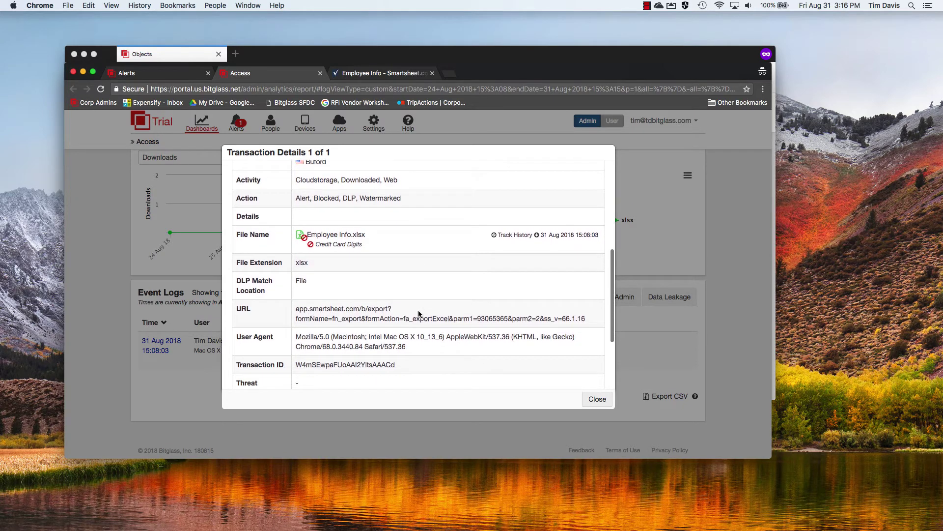
{"action": "scroll", "coordinate": [419, 314], "scroll_direction": "down", "scroll_amount": 4}
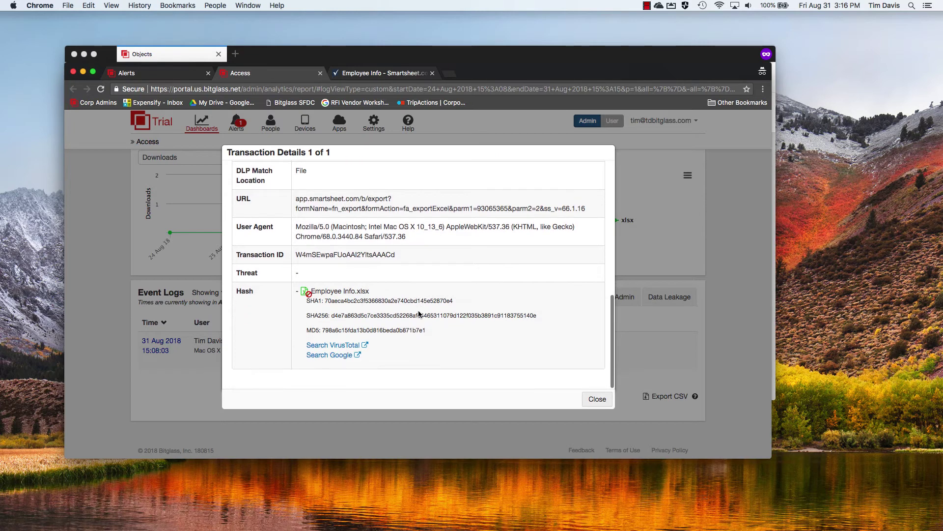
{"action": "scroll", "coordinate": [419, 314], "scroll_direction": "up", "scroll_amount": 12}
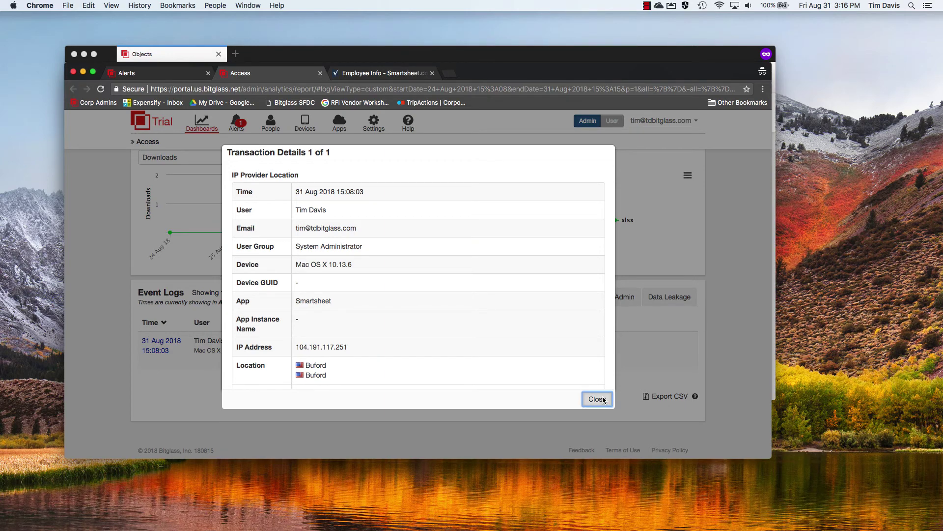
{"action": "left_click", "coordinate": [602, 399]}
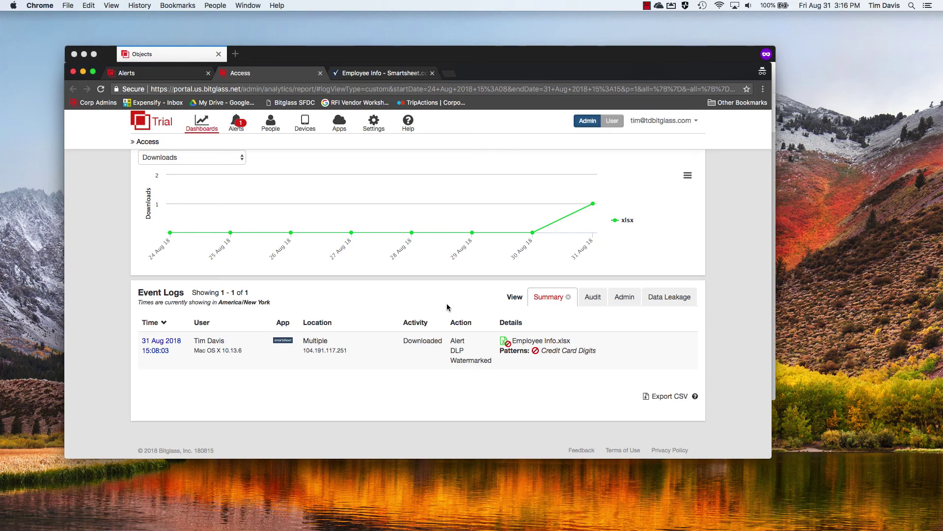